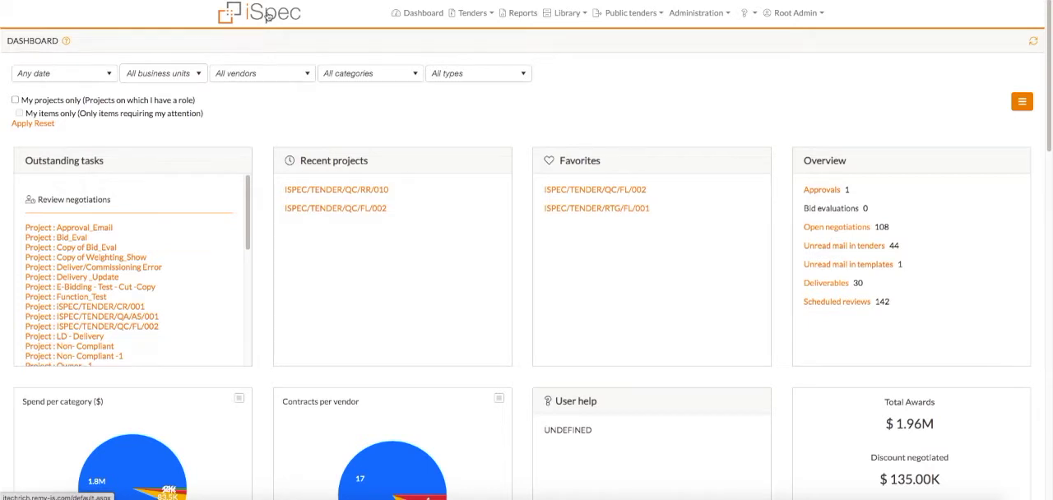
Open the user roles management page and view the Tender Manager role's permissions
click(708, 22)
mouse_move(732, 64)
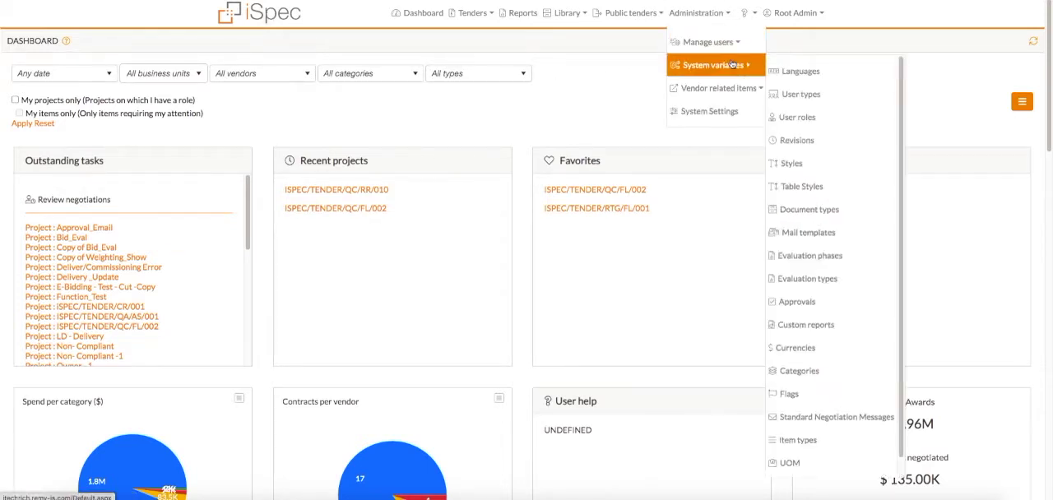
click(794, 118)
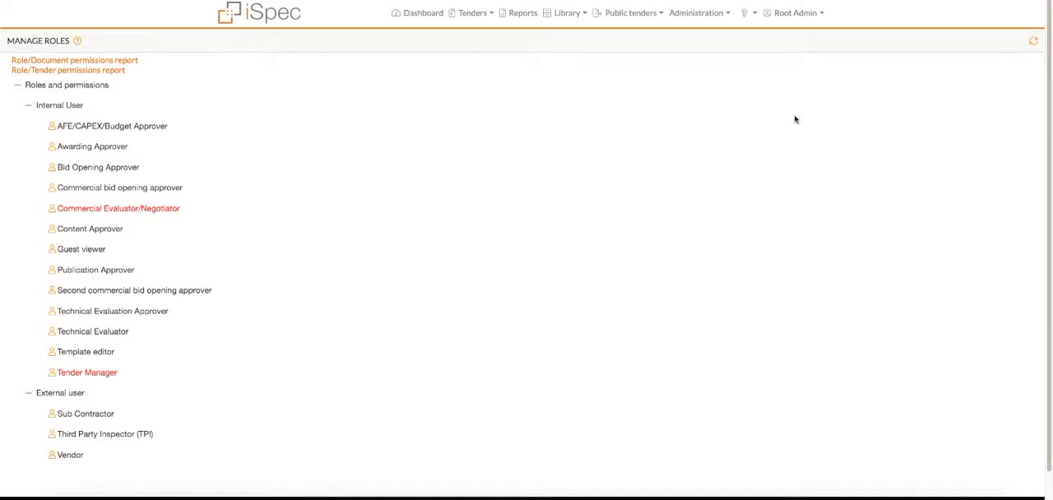
click(105, 373)
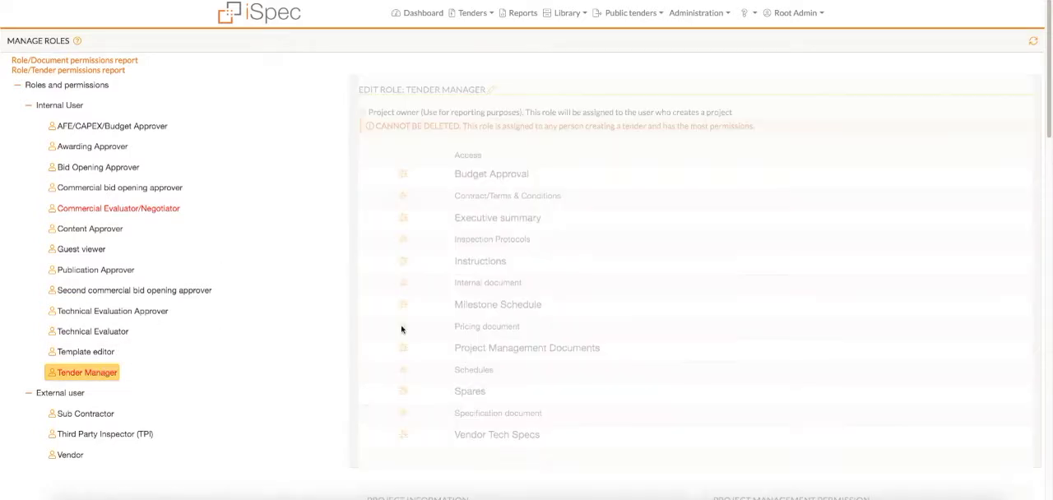
mouse_move(1049, 102)
mouse_down()
mouse_move(1049, 487)
mouse_move(1050, 86)
mouse_up()
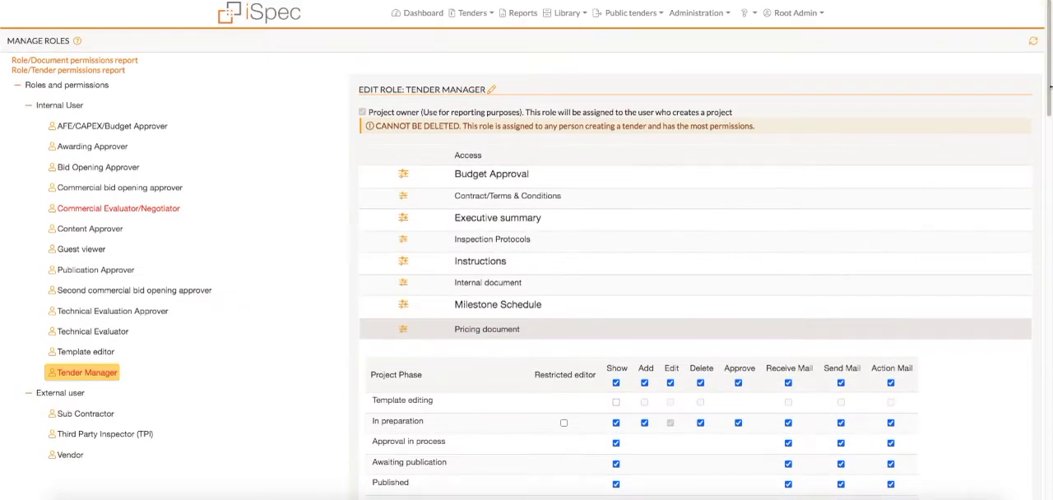
Add a new role under Internal User and name it IT
right_click(66, 107)
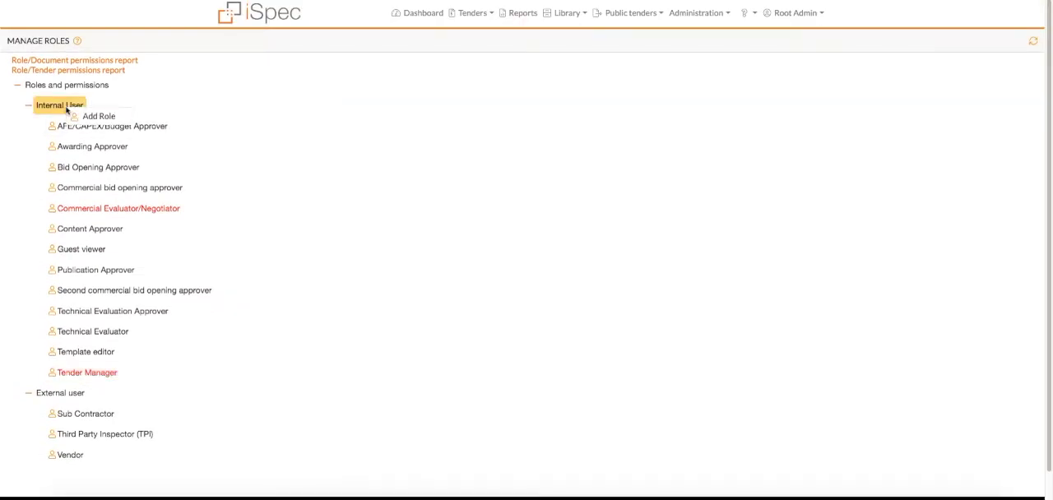
click(95, 118)
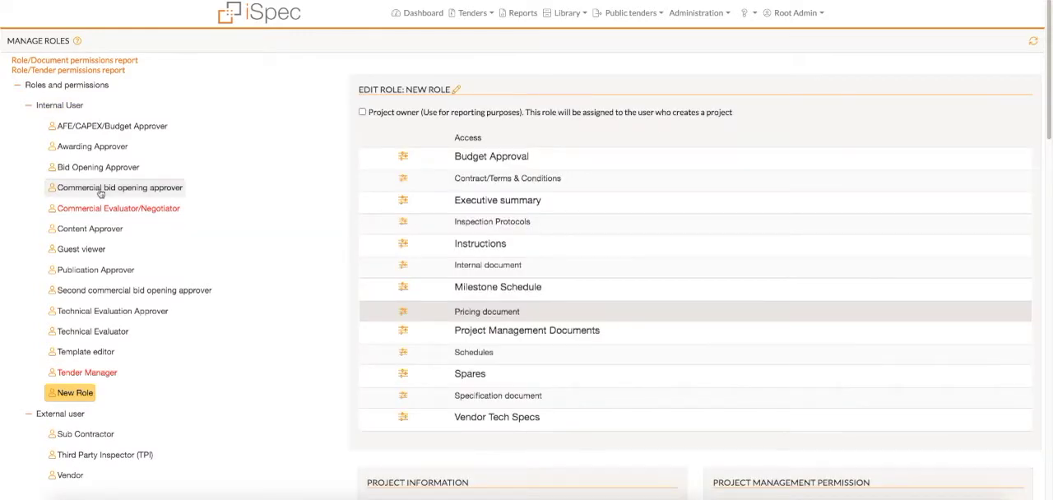
click(65, 394)
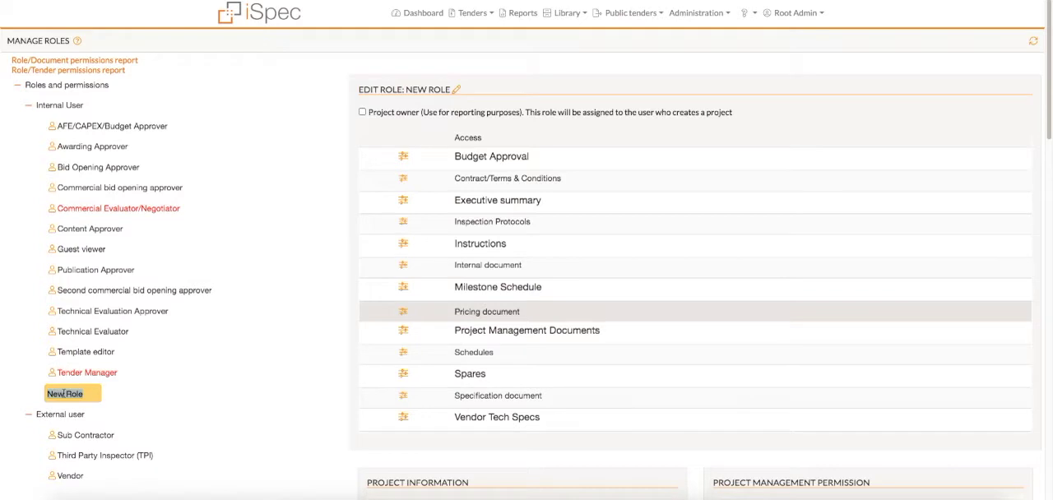
text(IT)
click(134, 400)
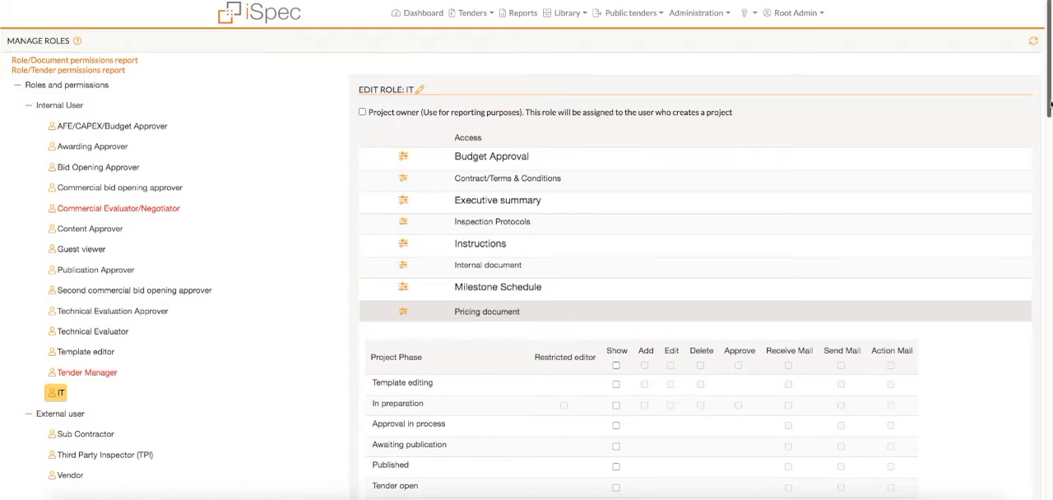
For the IT role's Pricing document, enable Show, Add, Delete, Approve, Receive Mail, Send Mail and Action Mail across all project phases
scroll(1050, 149, down, 5)
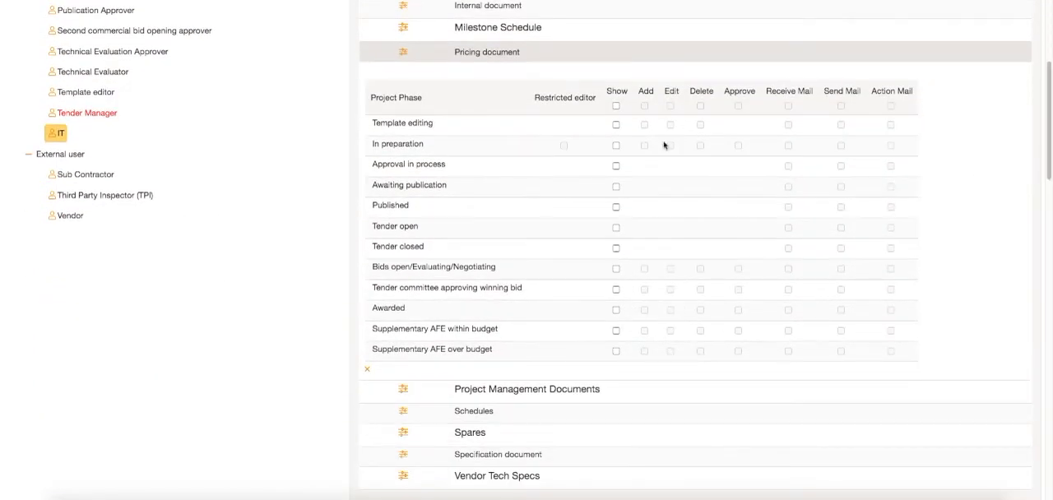
click(616, 106)
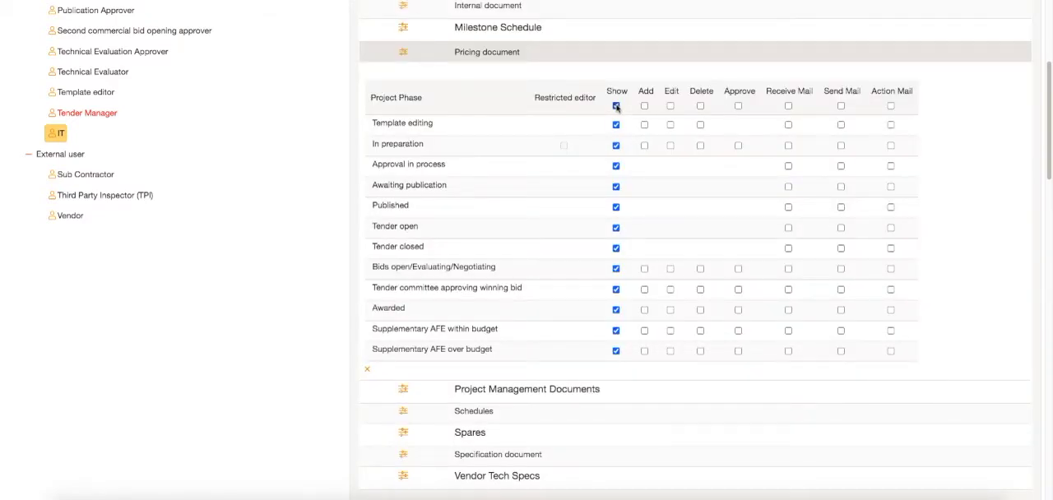
click(644, 106)
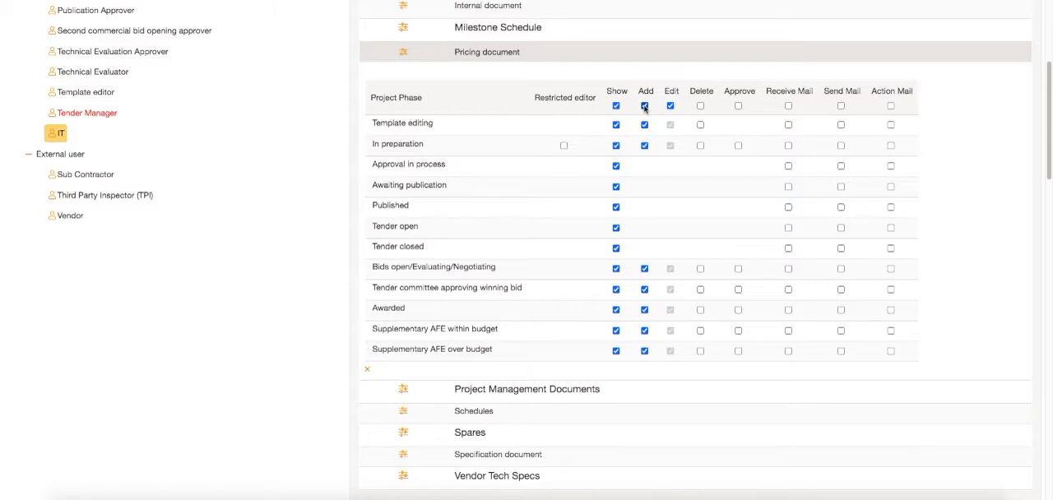
click(700, 106)
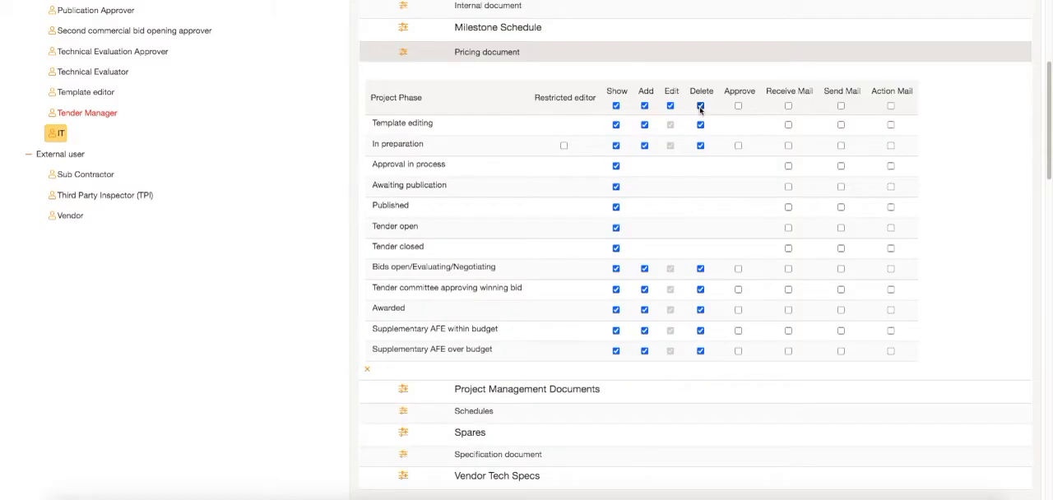
click(738, 106)
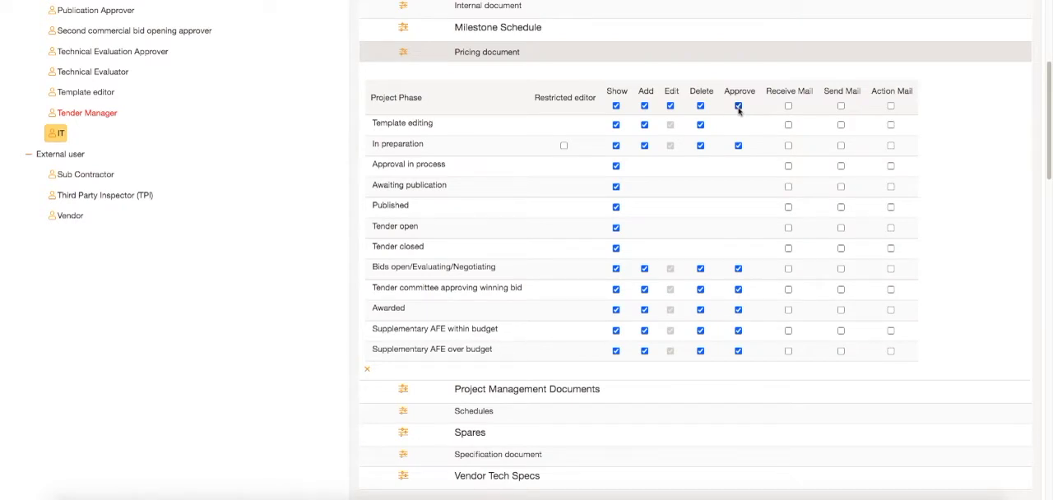
click(788, 106)
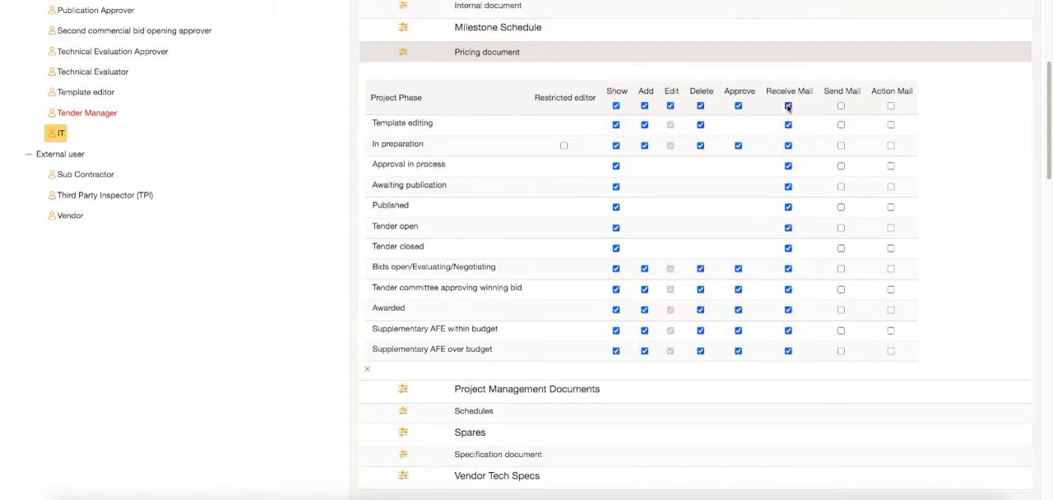
click(841, 106)
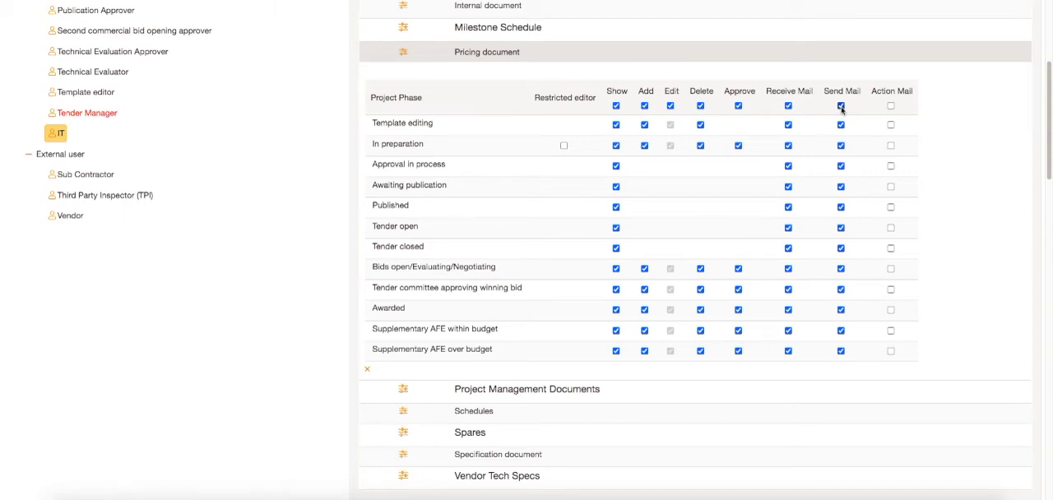
click(890, 106)
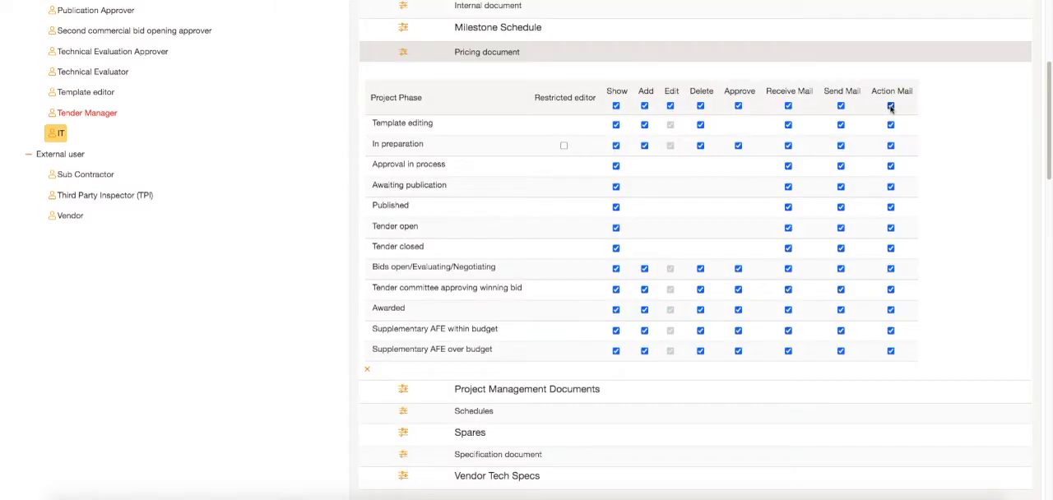
On the Pricing document, disable Show for Bids open/Evaluating/Negotiating, Delete for Tender committee approving winning bid, and Approve for Awarded
click(615, 269)
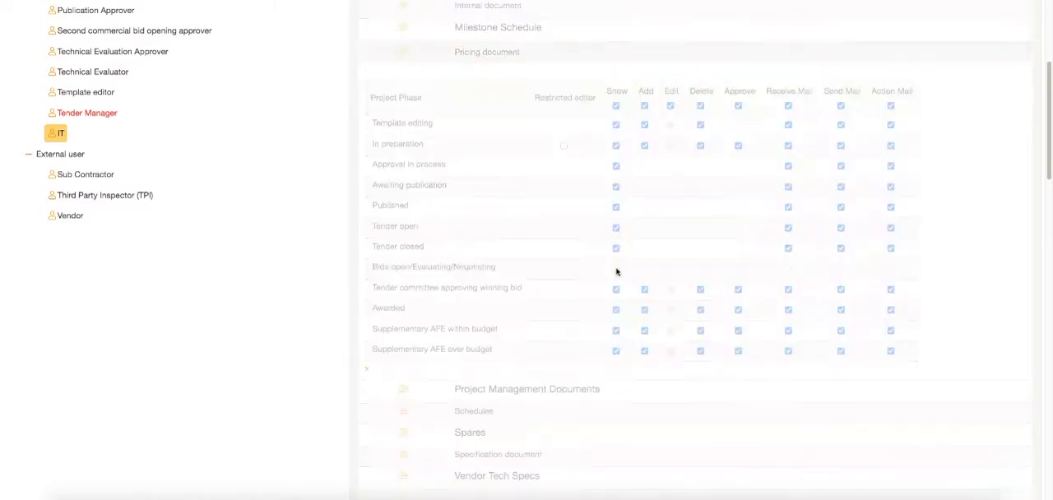
click(700, 290)
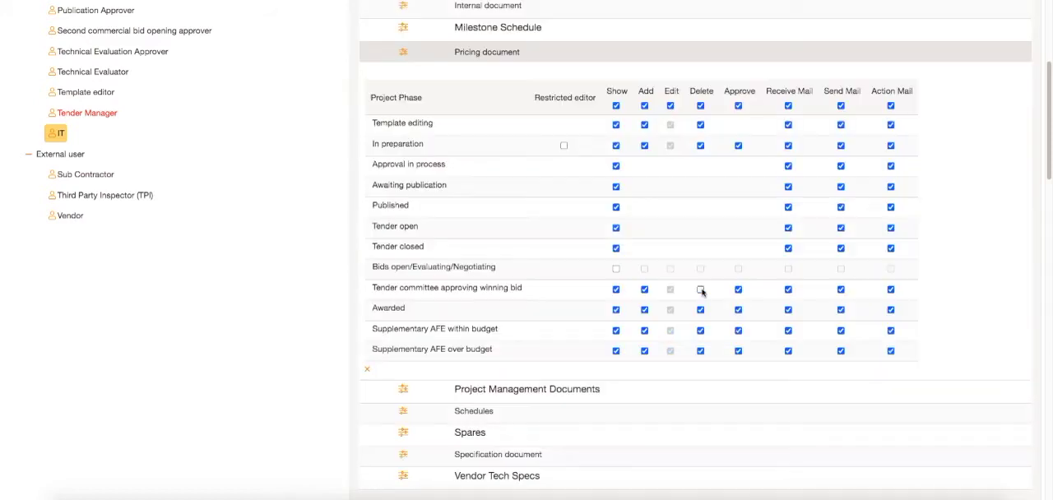
click(738, 310)
Enable View bid evaluation, View Deliverables and View Attachments in the IT role's project information permissions
scroll(739, 313, down, 5)
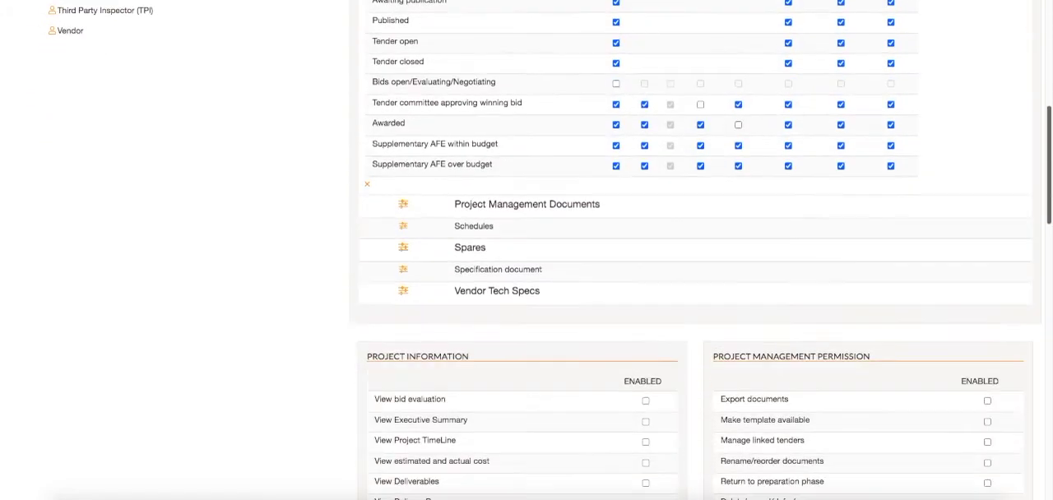
scroll(695, 247, down, 9)
click(646, 59)
click(645, 139)
click(646, 200)
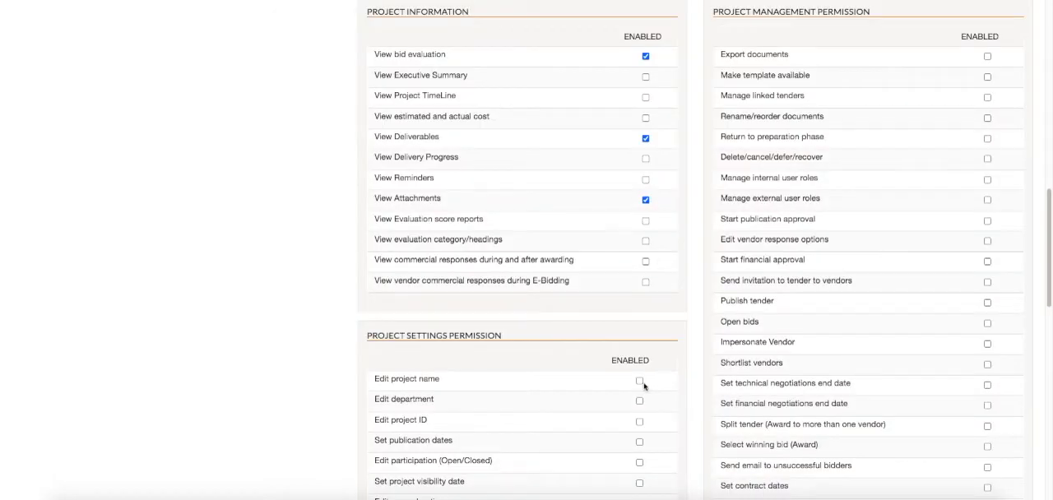
Enable Edit project name, Edit RFx Type, Edit general options and Select simple/advanced evaluation in the project settings permissions
click(639, 381)
scroll(649, 239, down, 9)
click(640, 235)
click(640, 173)
click(637, 419)
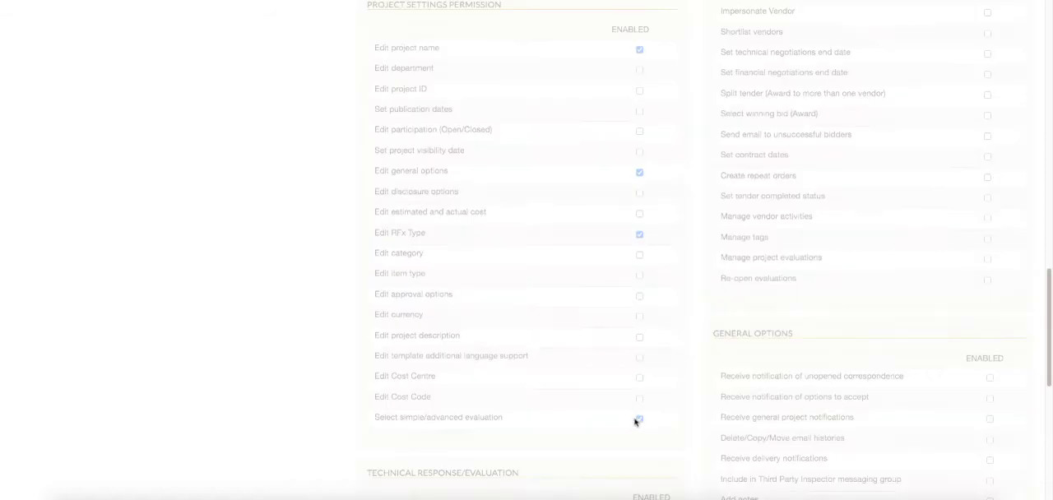
Enable Score vendor technical responses and View commercial score in the IT role's evaluation permissions
scroll(946, 340, down, 9)
click(649, 173)
click(650, 367)
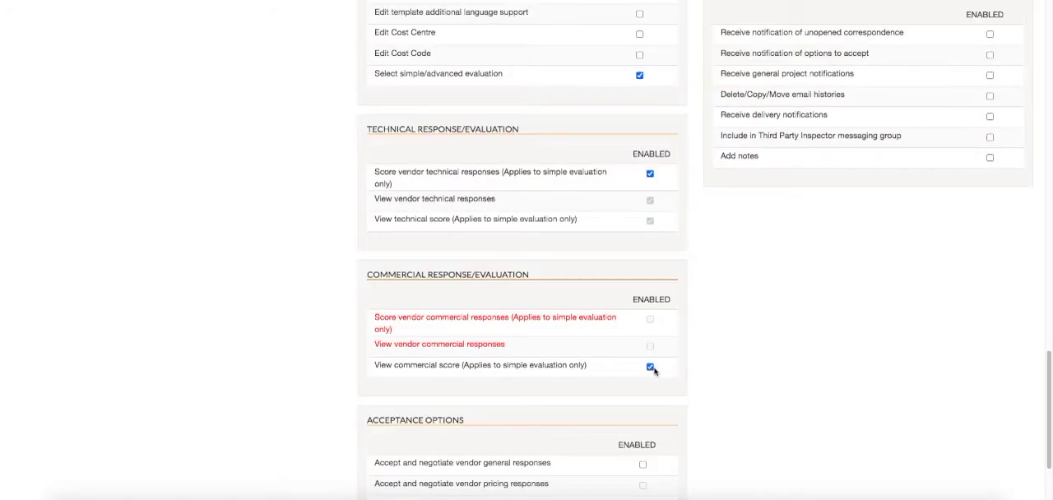
Enable Accept and negotiate vendor general responses and Batch accept all responses in the acceptance options
scroll(1003, 387, down, 3)
click(643, 327)
click(643, 368)
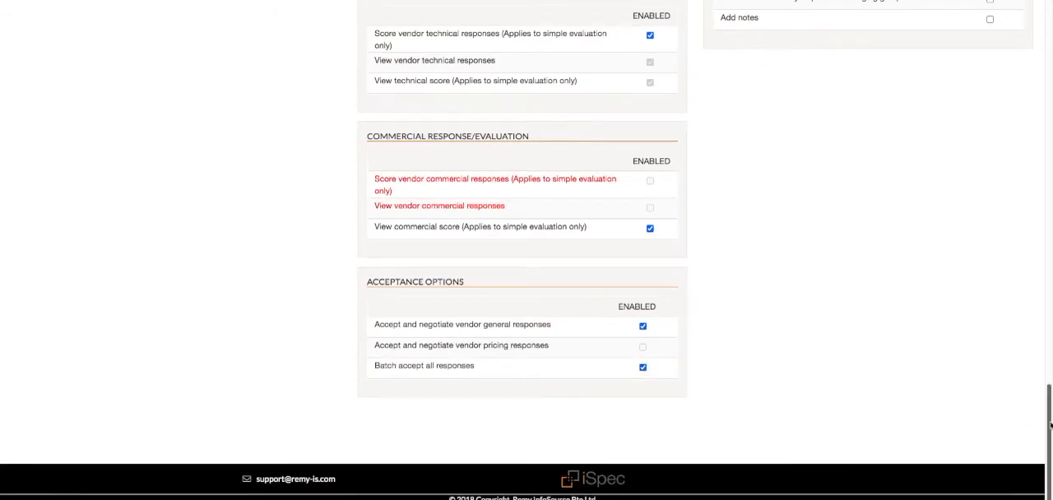
Enable three of the IT role's project management permissions
drag(1049, 424, 1049, 218)
click(987, 160)
click(987, 201)
click(988, 243)
Create a copy of the Template editor role and review the copy's permissions
drag(1050, 254, 1050, 89)
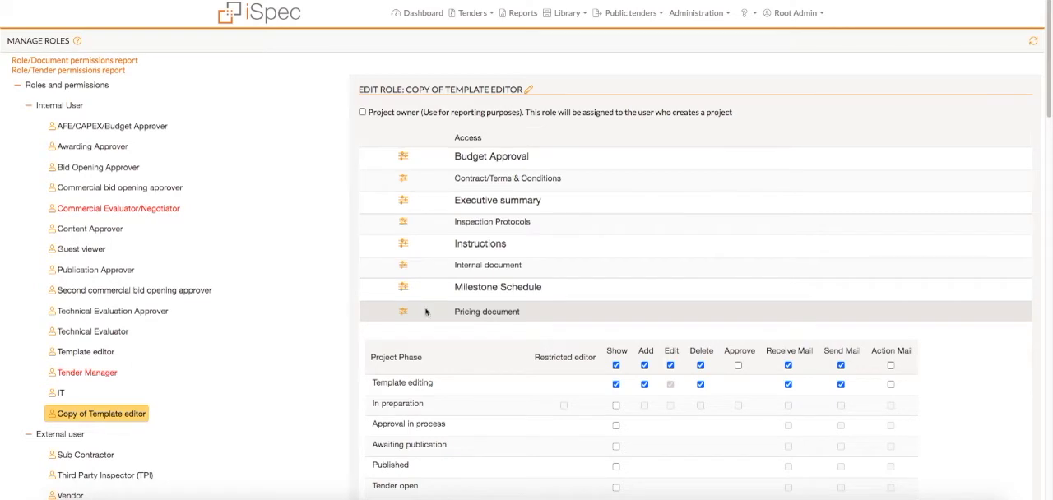
scroll(425, 312, down, 5)
scroll(425, 312, down, 6)
scroll(526, 312, down, 7)
scroll(527, 312, up, 20)
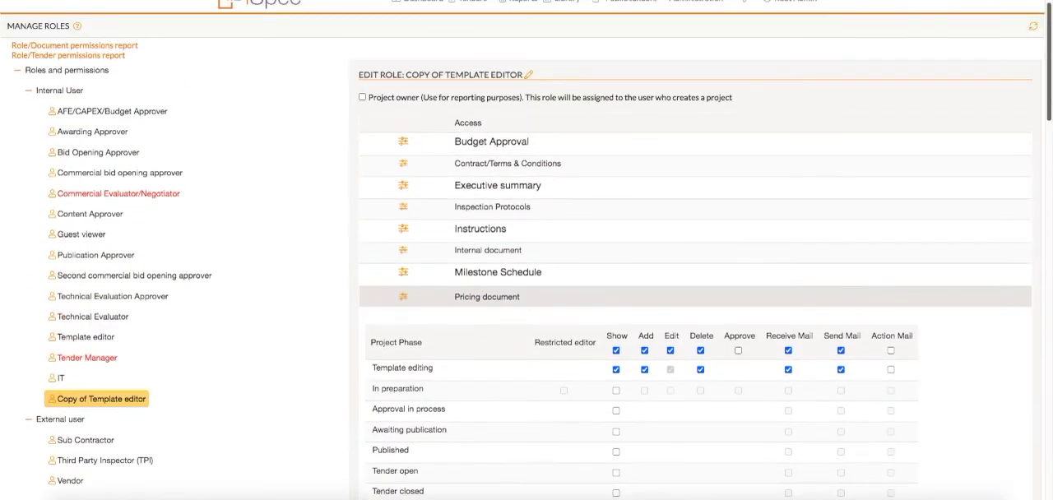
scroll(527, 312, up, 1)
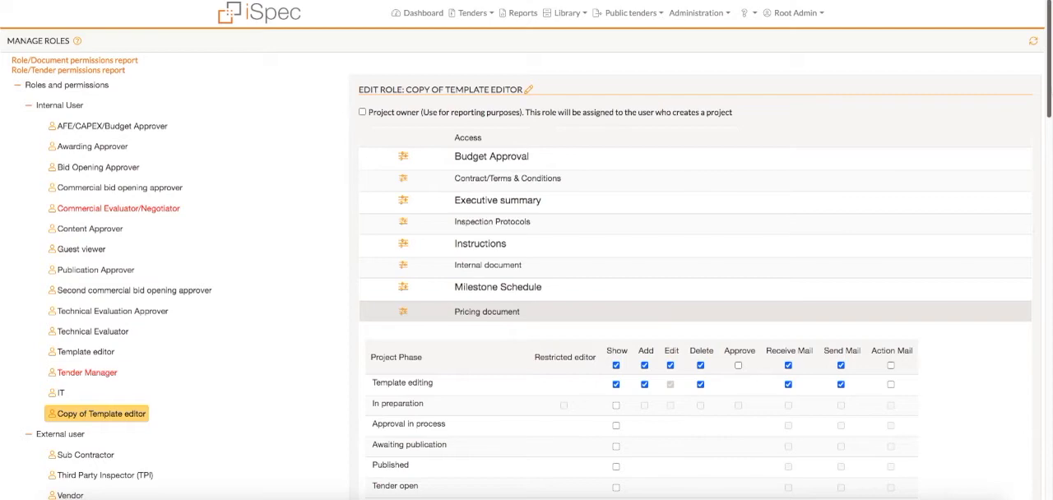
Delete the Copy of Template editor role and the IT role from the internal users
right_click(84, 413)
click(113, 436)
key(Return)
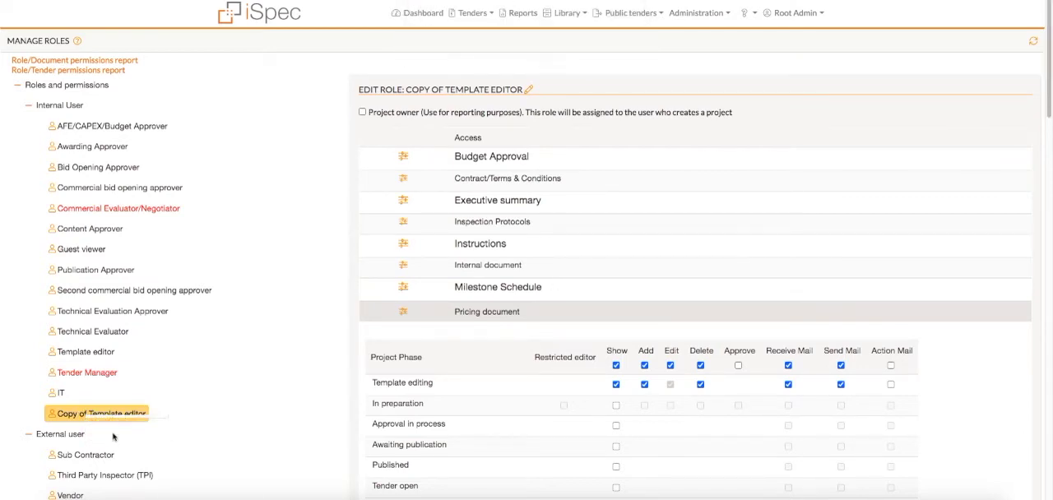
right_click(60, 397)
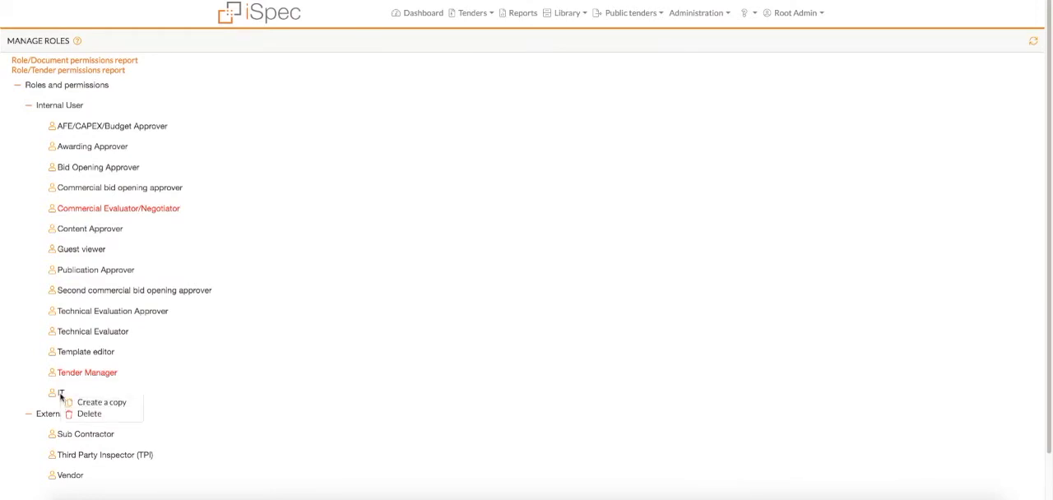
click(88, 414)
key(Return)
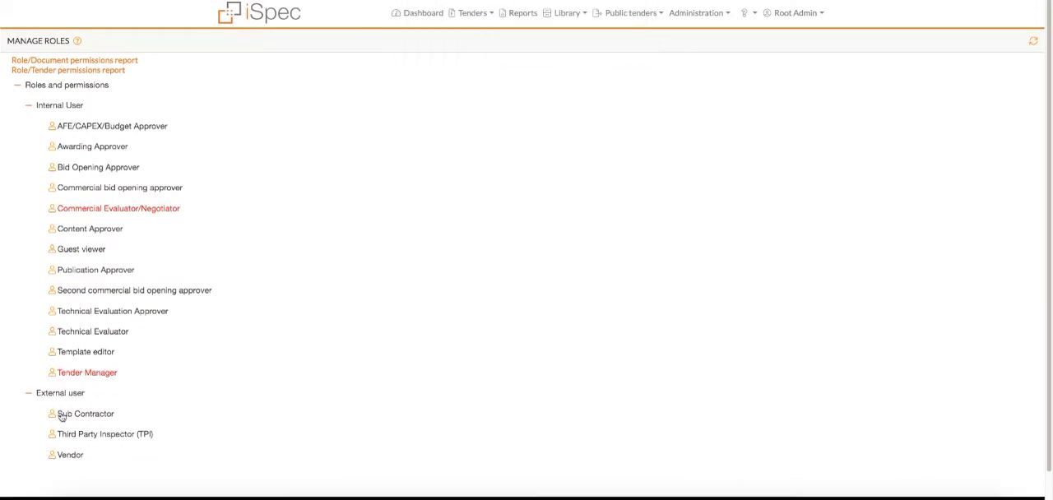
Add a new role under External user named Guest vendor and look through its available permissions
right_click(73, 394)
click(97, 404)
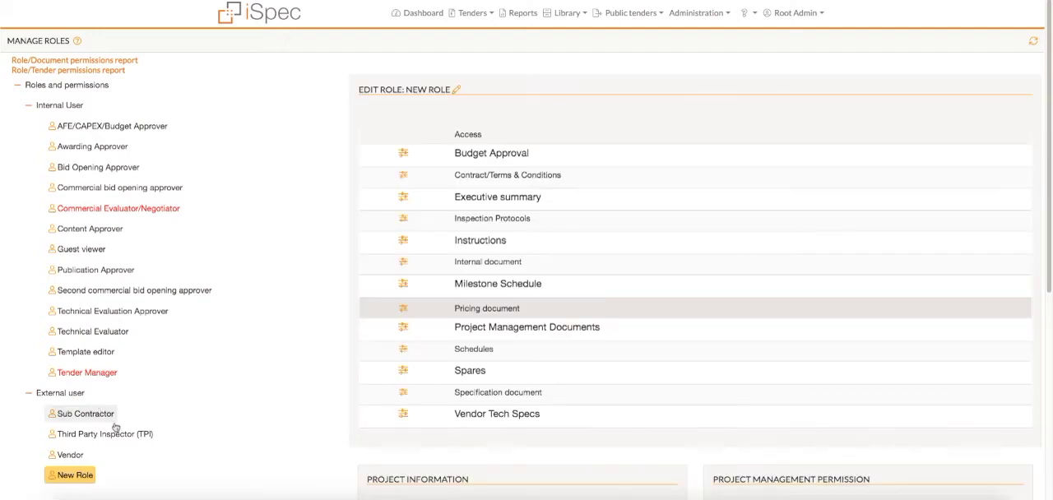
double_click(74, 478)
text(Guest vendor)
click(219, 470)
drag(1050, 184, 1050, 492)
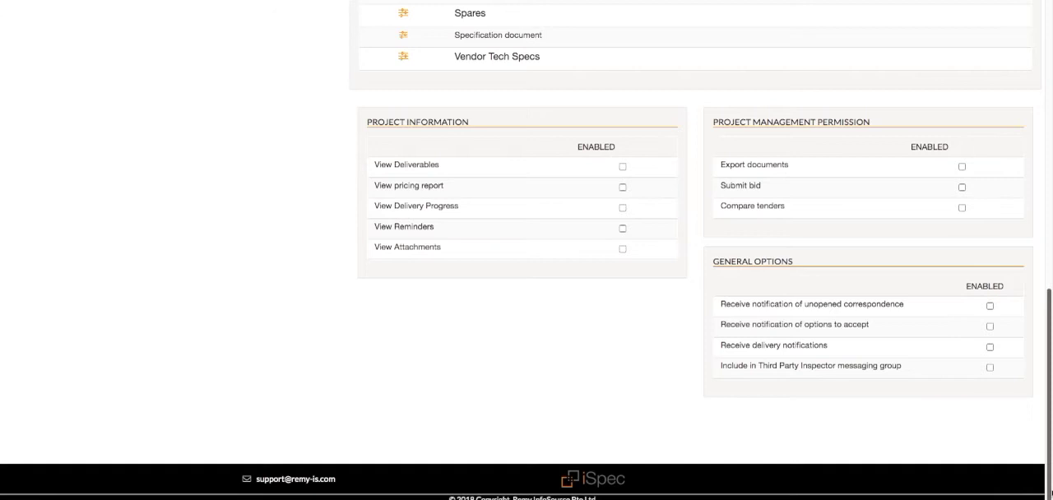
drag(1050, 494, 1051, 189)
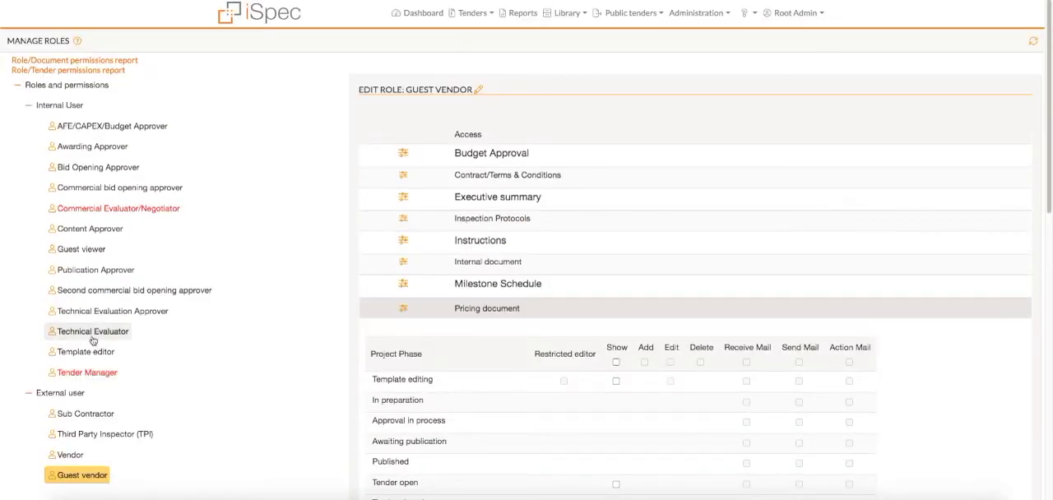
Enable Project owner for the Technical Evaluator role, then open and close the editor for its description
click(92, 333)
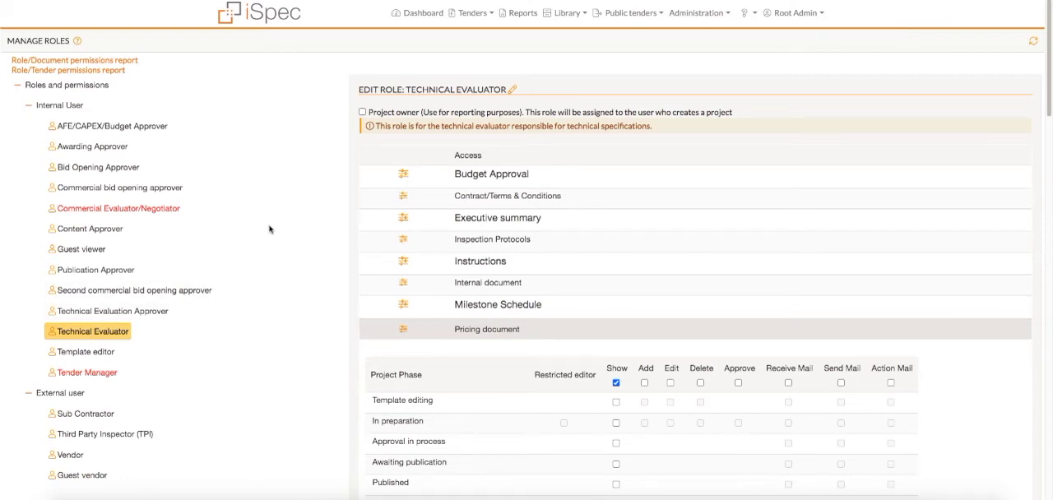
click(363, 113)
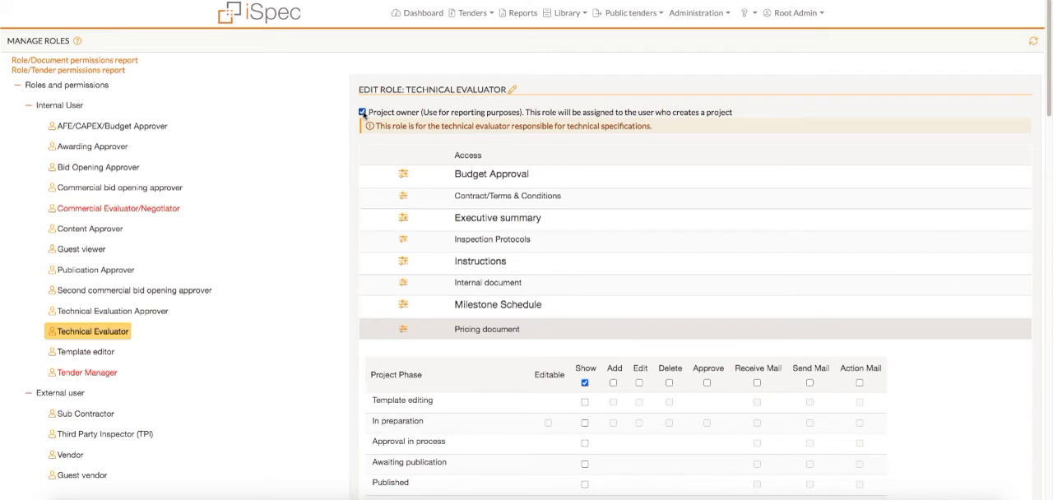
click(513, 90)
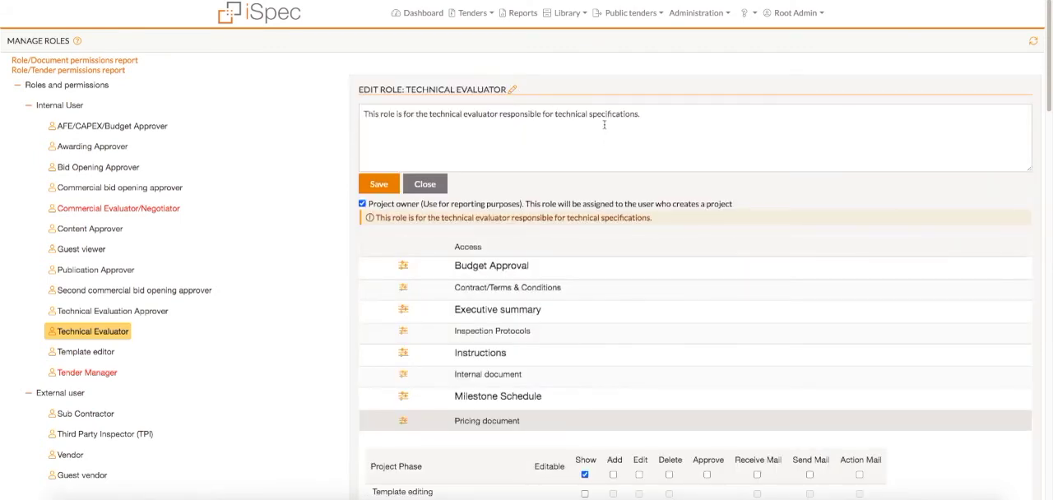
click(420, 190)
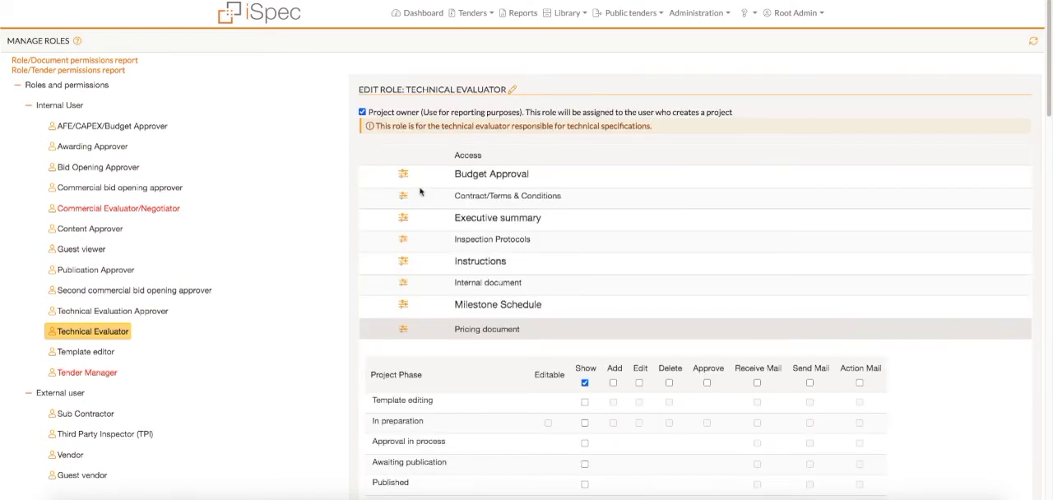
Review the Role/Document permissions report and the Role/Tender permissions report
click(100, 62)
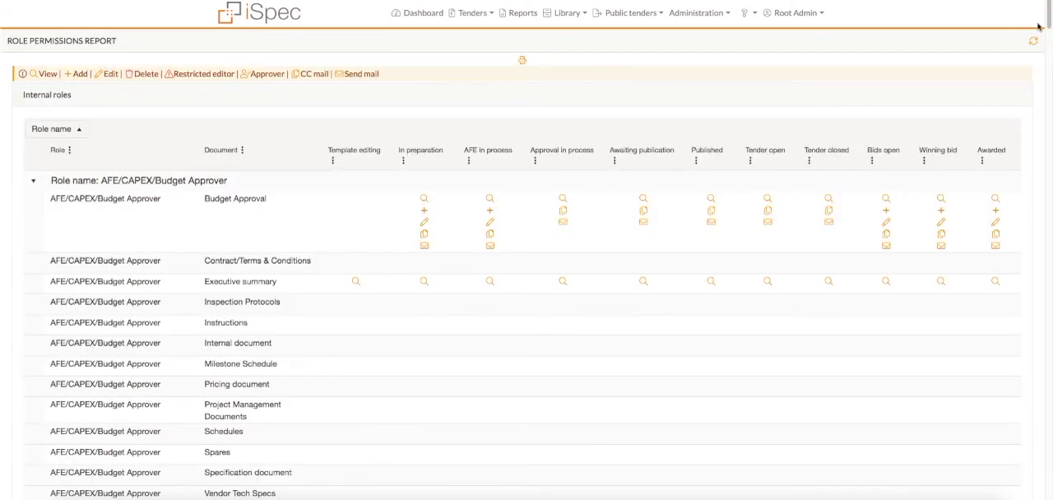
scroll(1033, 29, down, 20)
scroll(527, 250, down, 20)
drag(1049, 185, 1050, 8)
key(super+w)
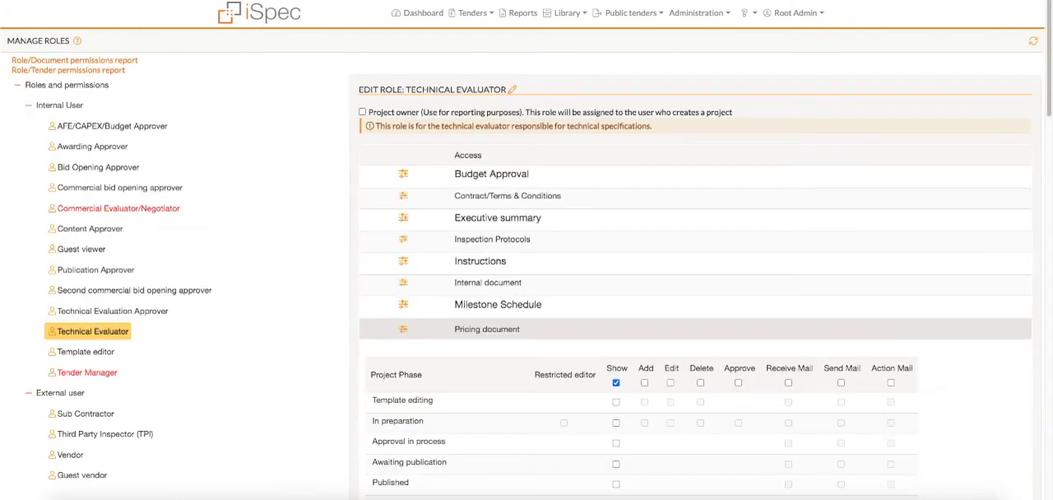
click(78, 71)
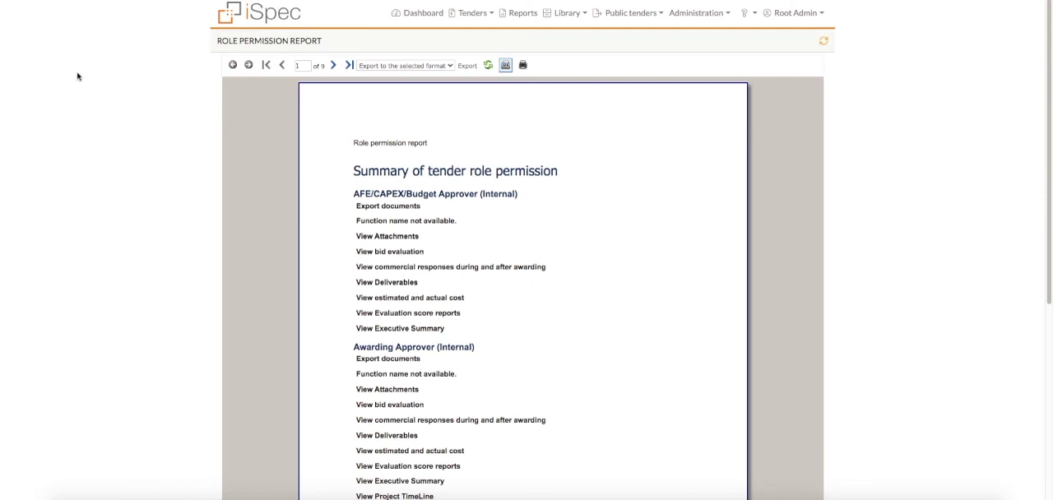
mouse_move(1050, 106)
mouse_down()
mouse_move(1050, 303)
mouse_move(1050, 106)
mouse_up()
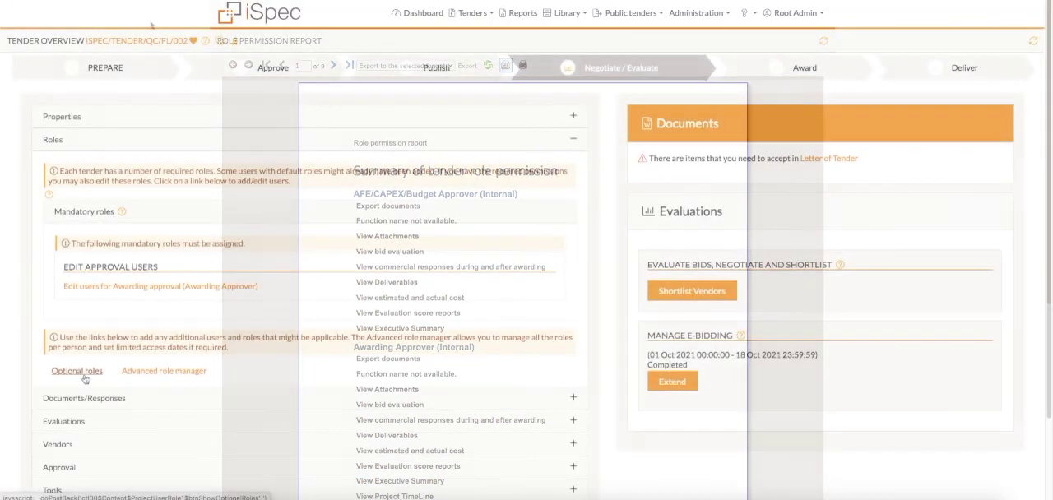
Assign a user to the optional IT role in the roles section of tender ISPEC/TENDER/QC/FL/002
click(76, 371)
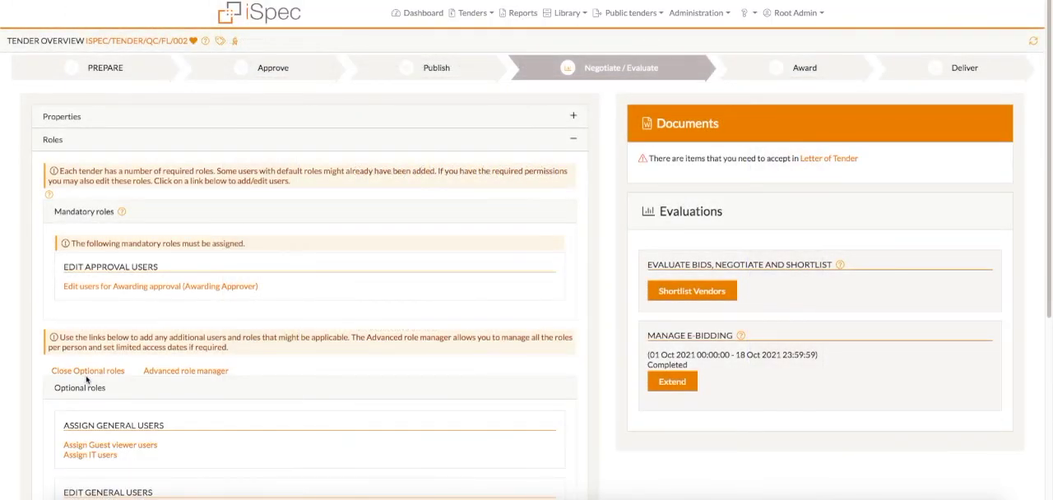
click(106, 458)
click(313, 224)
click(512, 190)
click(292, 414)
Through the Advanced role manager, add the first user from the other unit Remy Demo/Technical and give that user the IT role
click(188, 371)
scroll(191, 373, down, 4)
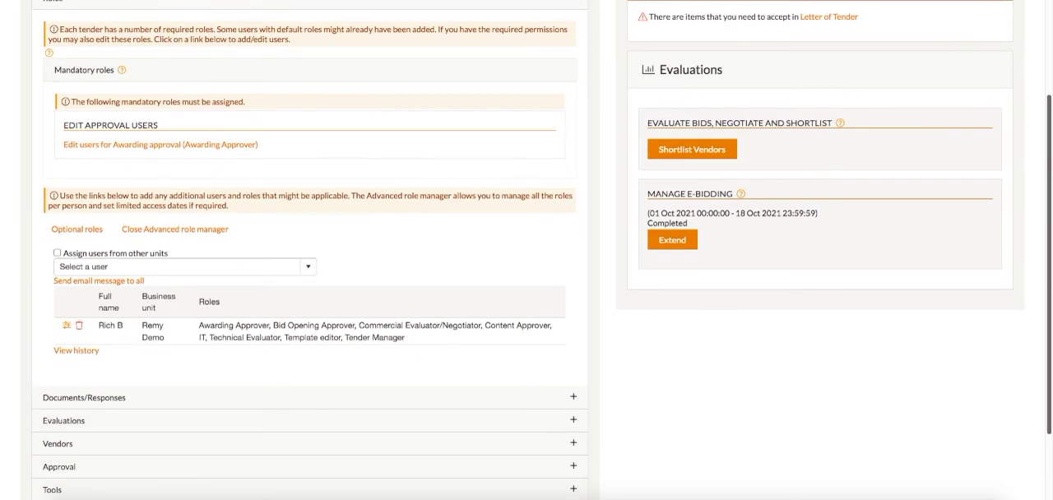
click(82, 247)
click(83, 262)
click(90, 354)
click(123, 280)
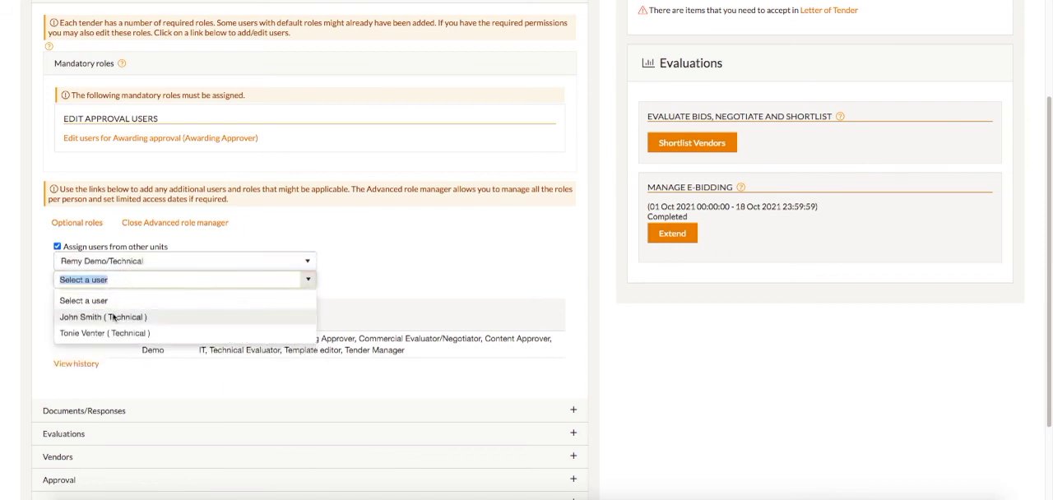
click(113, 317)
click(551, 313)
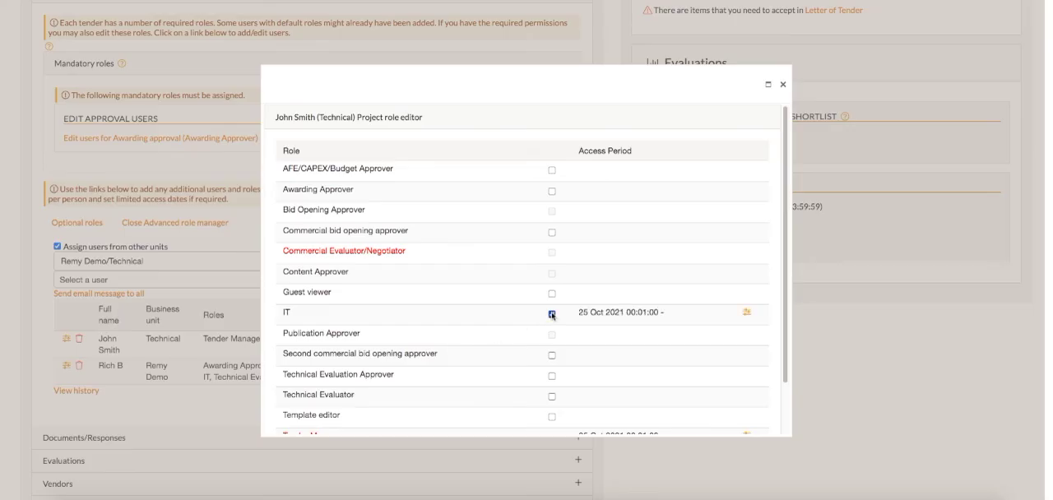
click(783, 84)
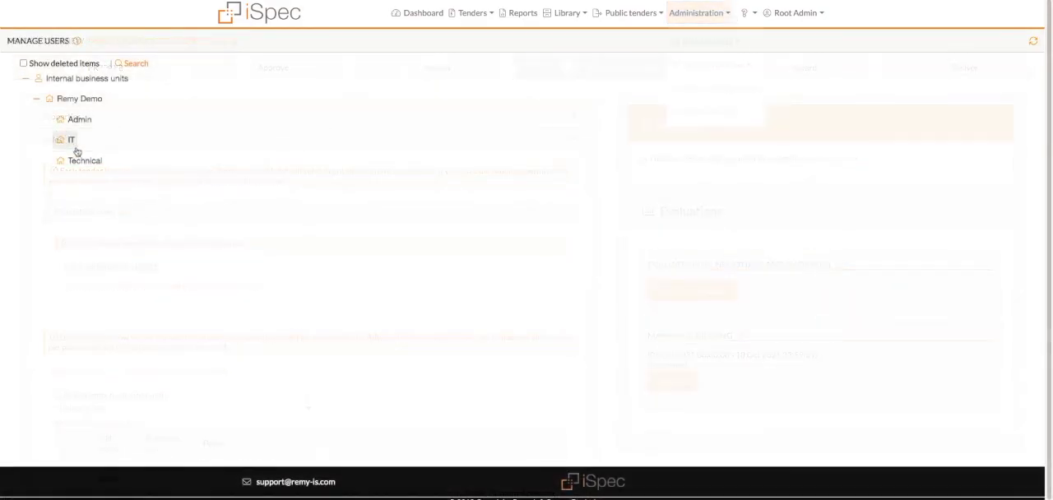
For the first user in the Technical business unit, enable the default IT role for Remy Demo and all its subunits and save the profile
click(79, 168)
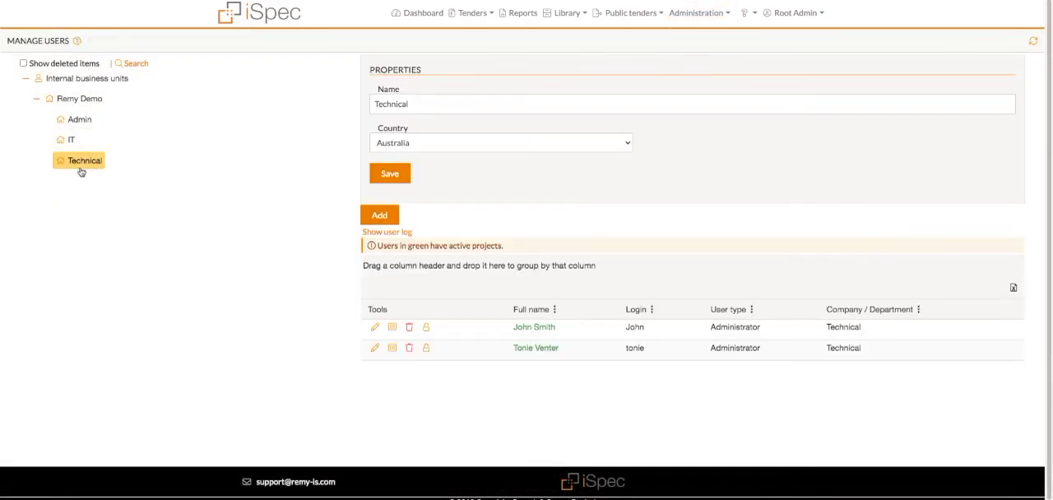
click(374, 327)
click(472, 13)
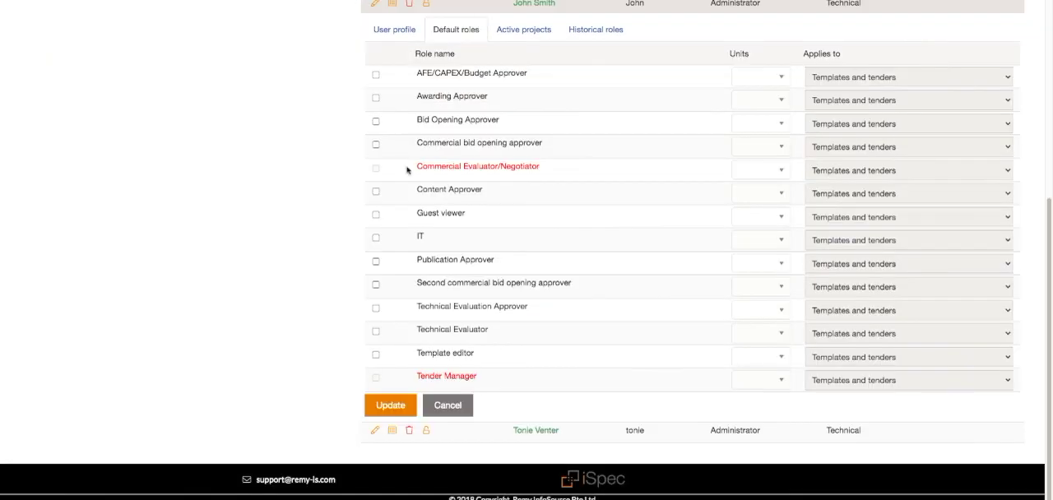
click(732, 239)
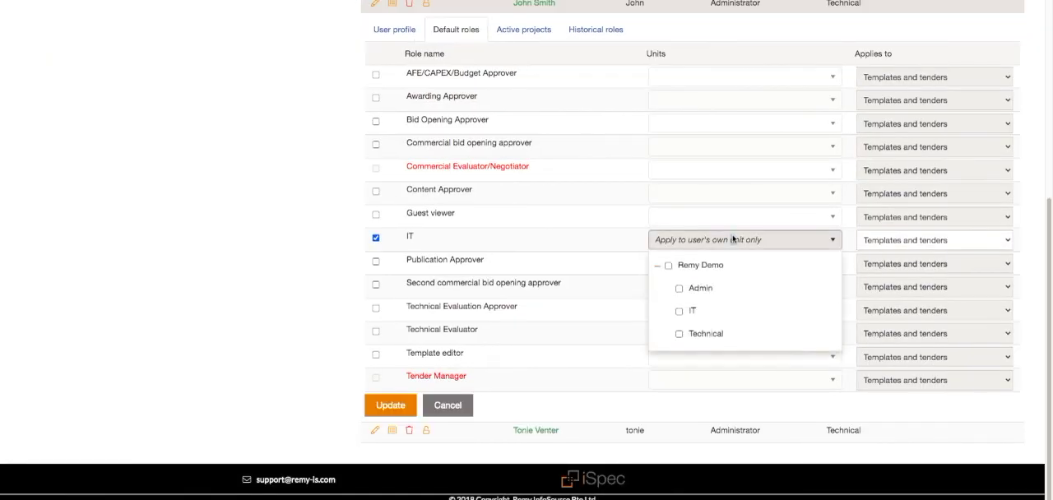
click(668, 265)
click(317, 416)
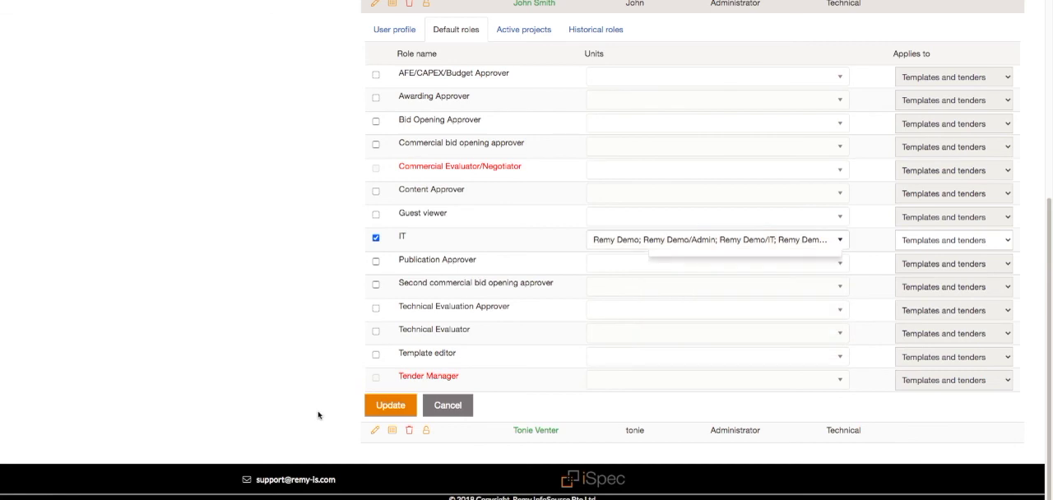
click(391, 406)
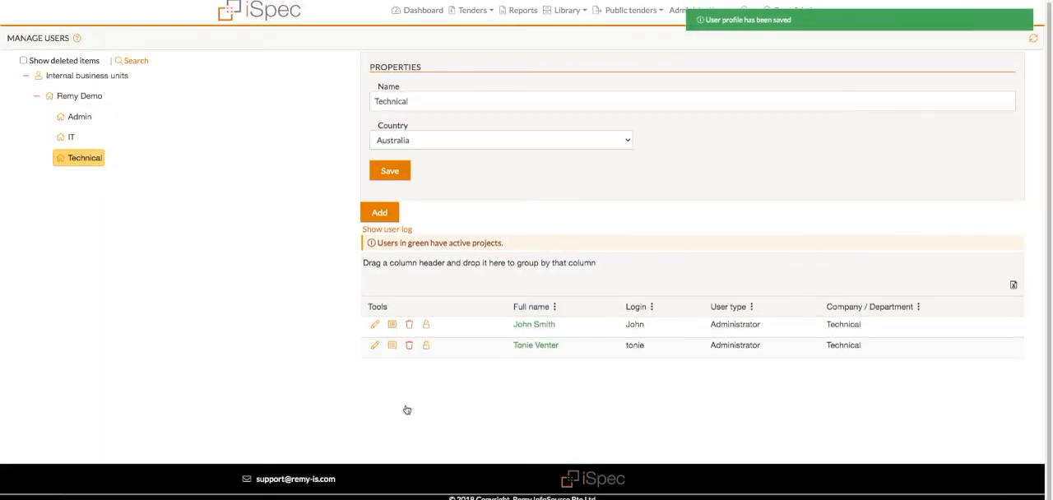